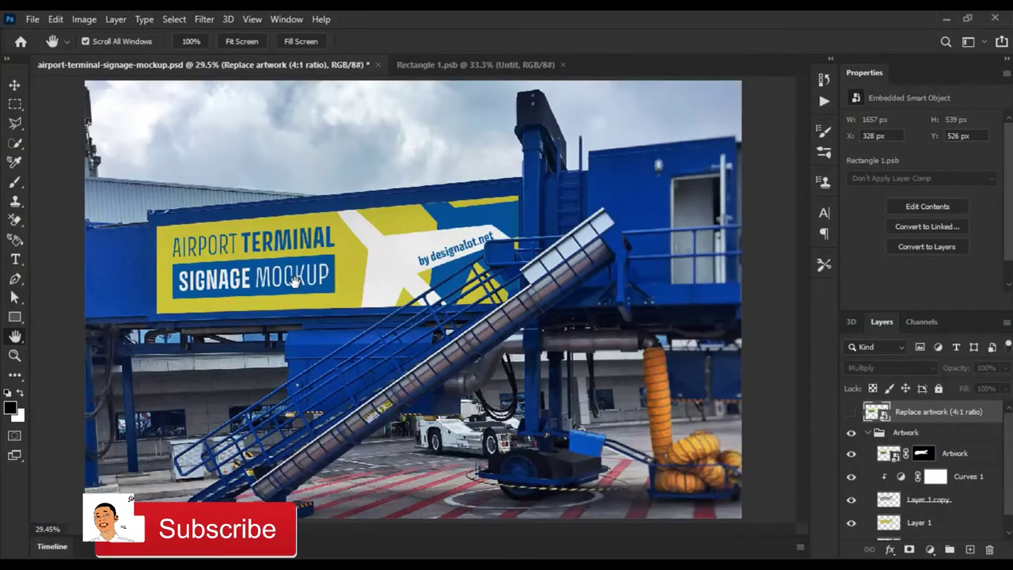
Step: View the mockup at 100%, then fit it on screen, briefly showing the Replace artwork layer
right_click(285, 270)
click(324, 294)
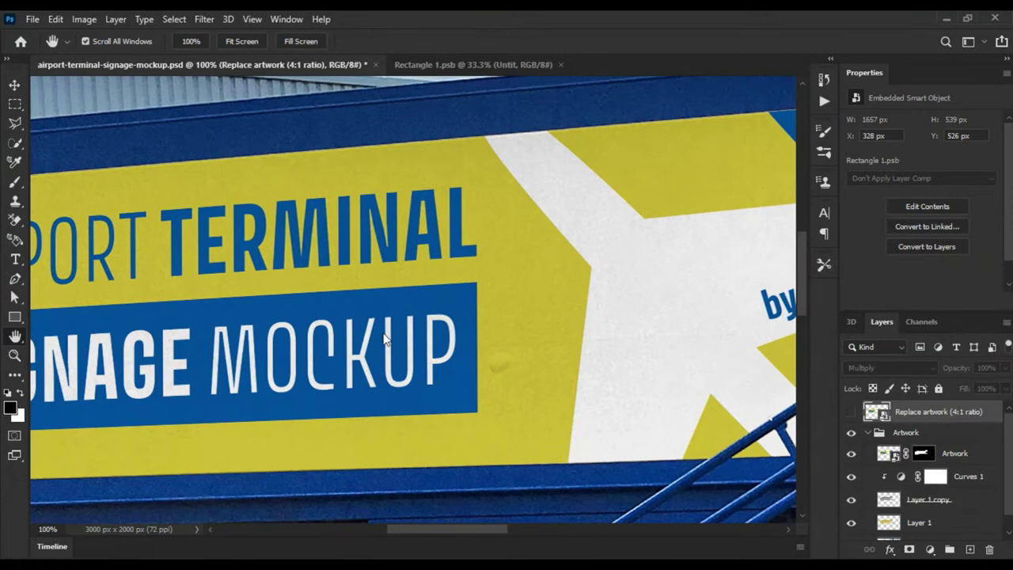
right_click(358, 332)
click(436, 343)
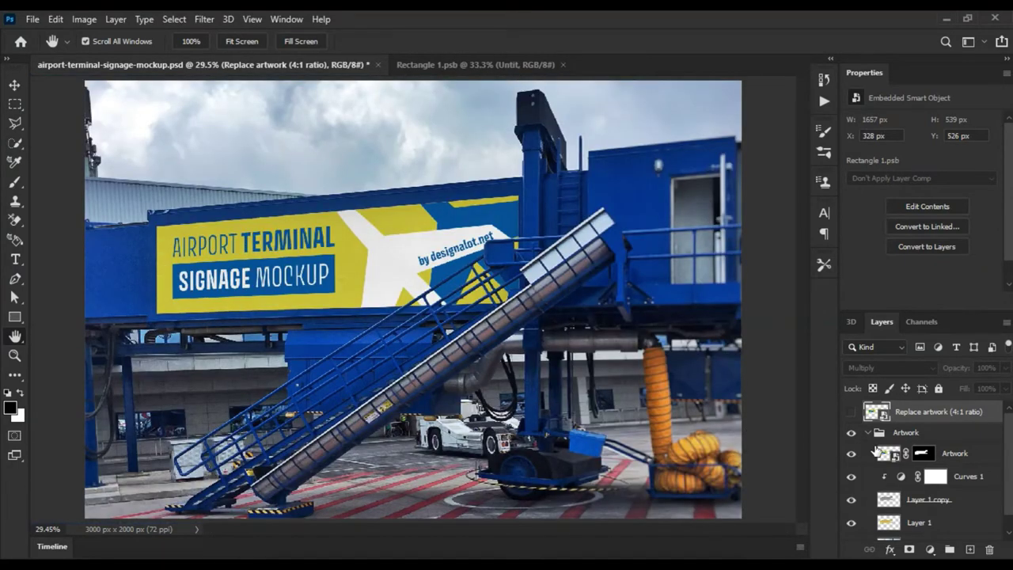
click(851, 411)
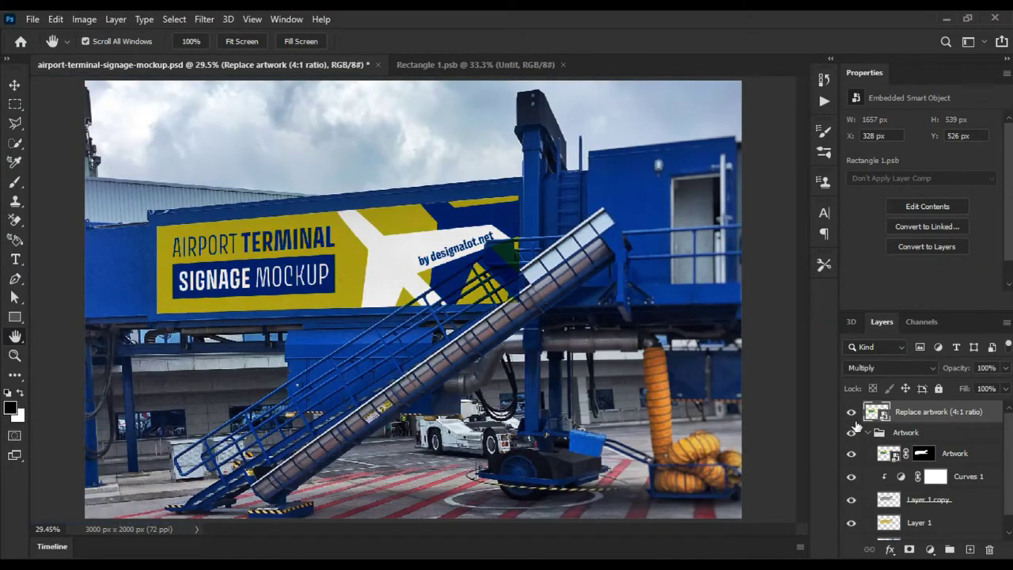
click(852, 413)
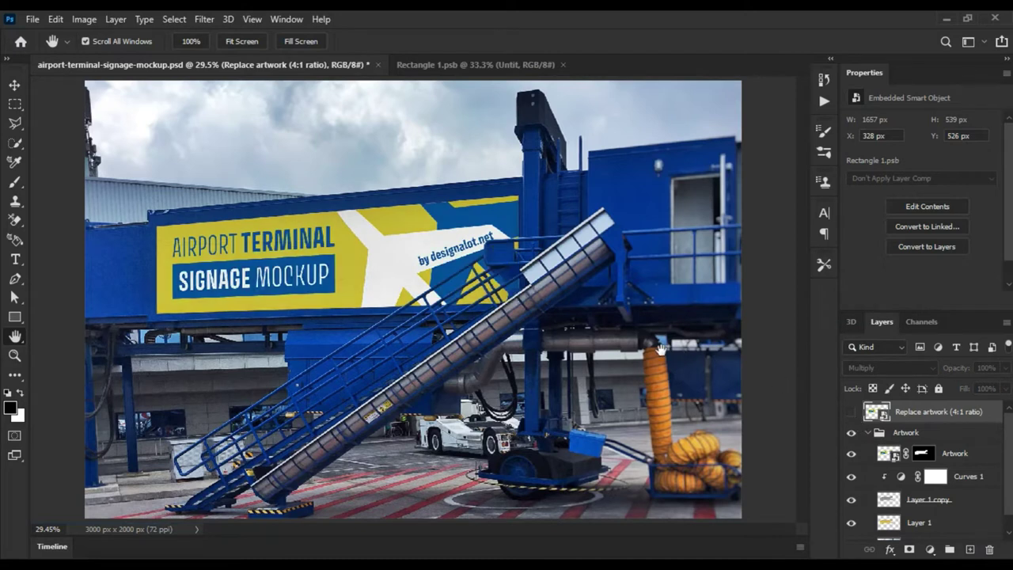
Step: Open the Artwork smart object as Rectangle 11.psb and check its 'by designalot.net' and Rectangle 1 layers
double_click(880, 413)
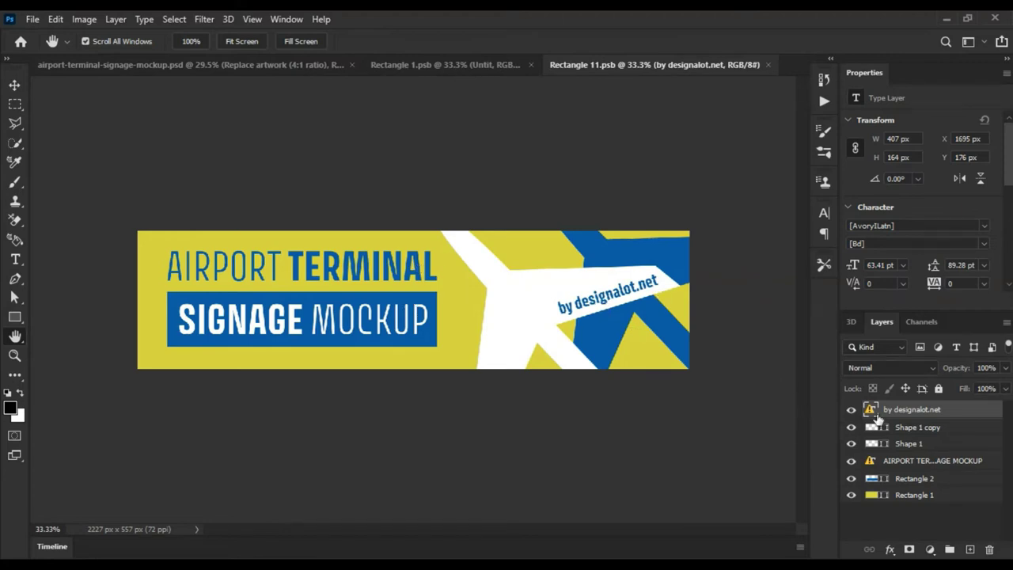
click(850, 409)
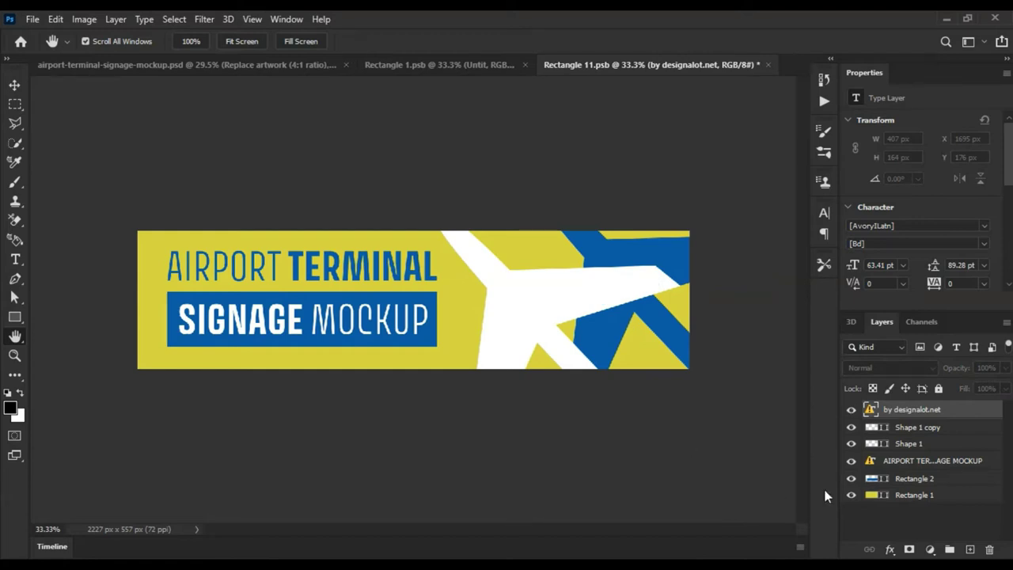
click(850, 495)
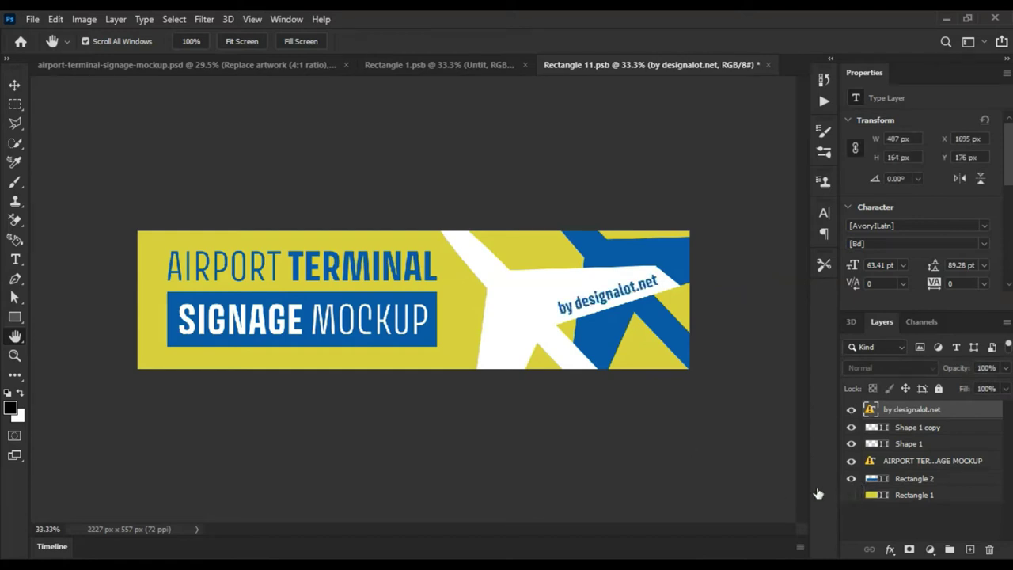
click(851, 496)
Step: Place pt-channel-art from the my art folder as a linked image via File > Place Linked
click(30, 20)
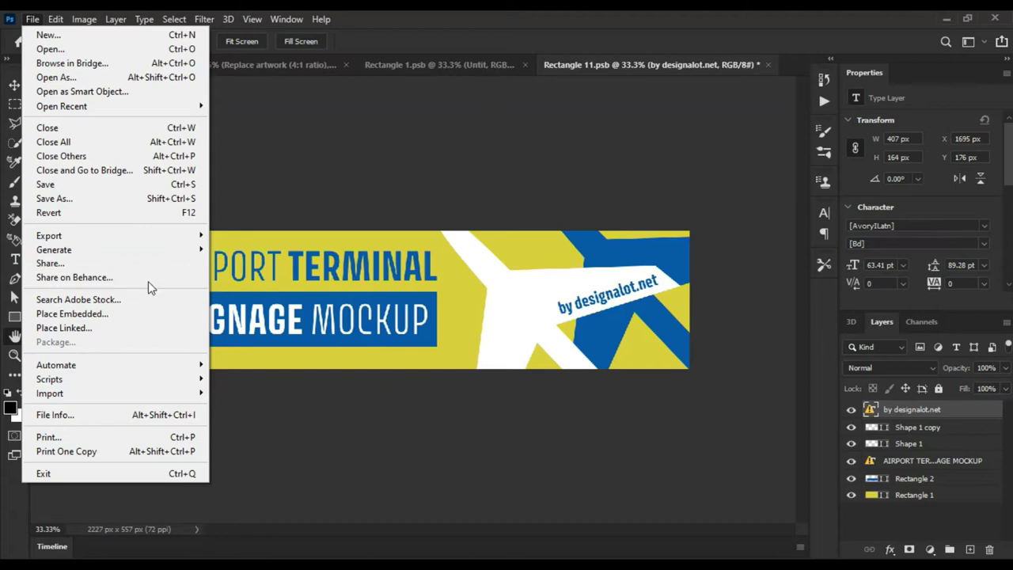
click(132, 326)
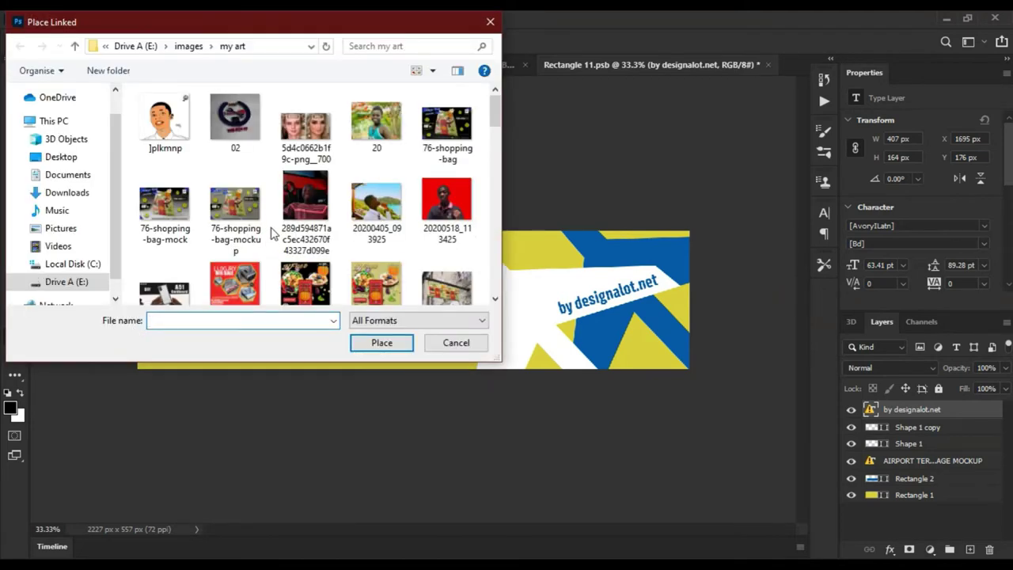
scroll(265, 226, down, 1)
scroll(265, 230, down, 2)
scroll(265, 230, down, 4)
scroll(265, 232, down, 2)
scroll(263, 231, down, 5)
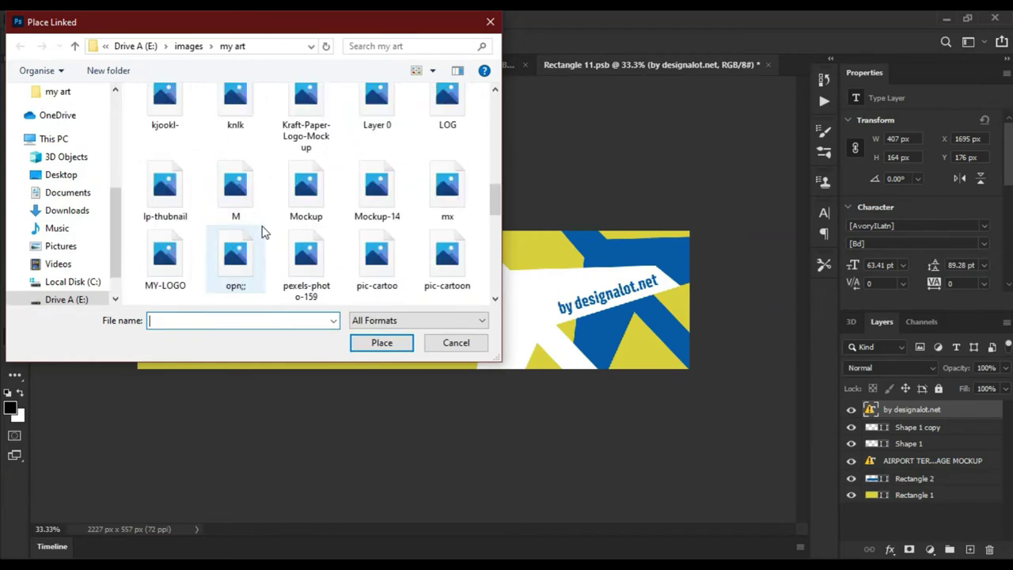
scroll(263, 231, down, 3)
scroll(263, 231, down, 2)
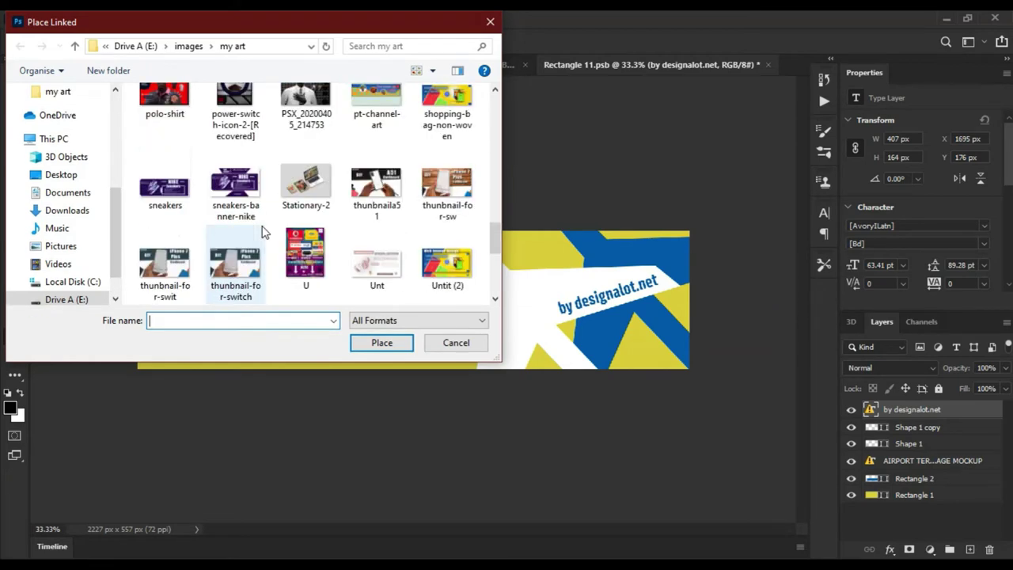
scroll(265, 231, up, 1)
scroll(357, 166, down, 1)
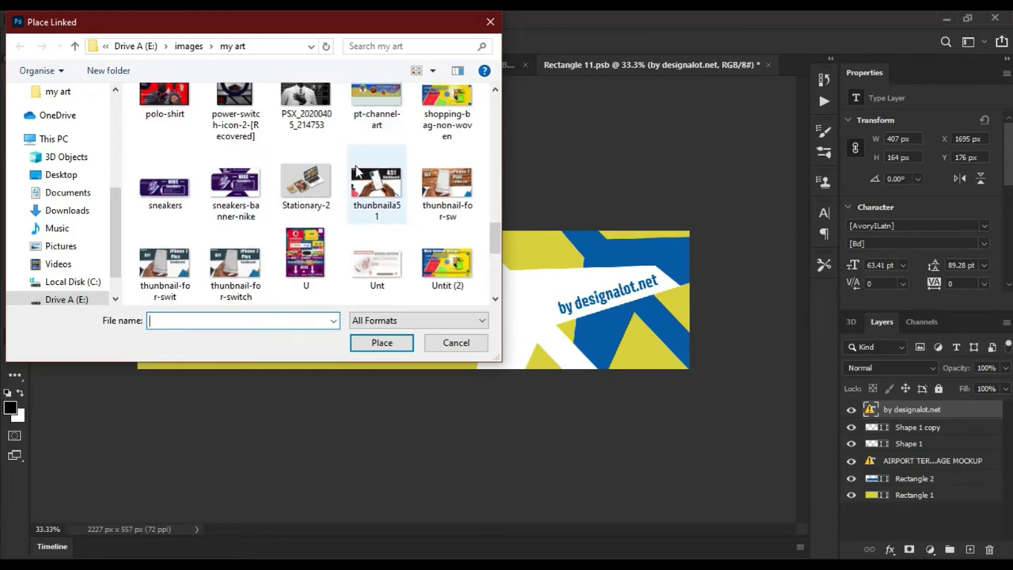
scroll(357, 166, down, 2)
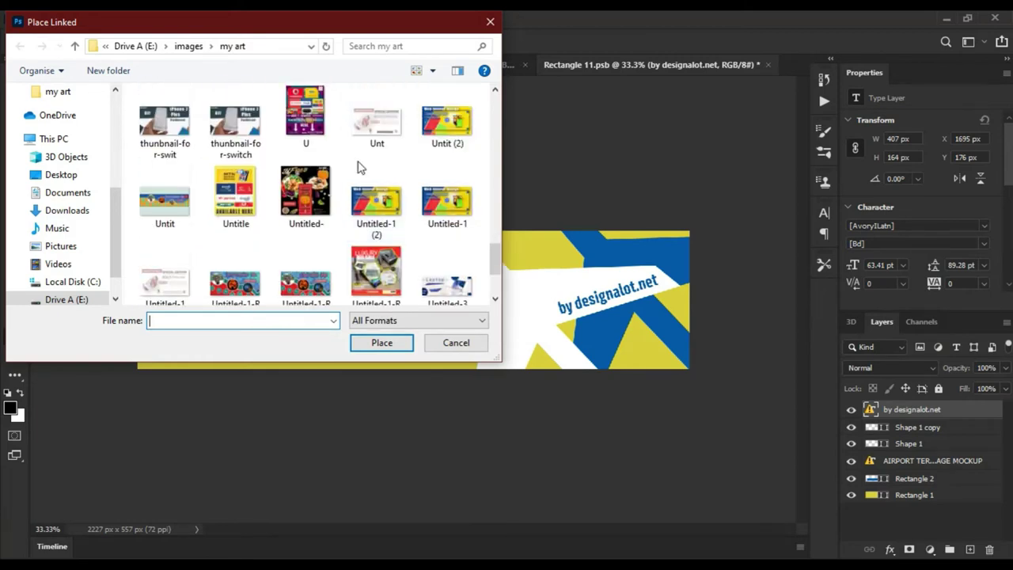
scroll(355, 174, down, 3)
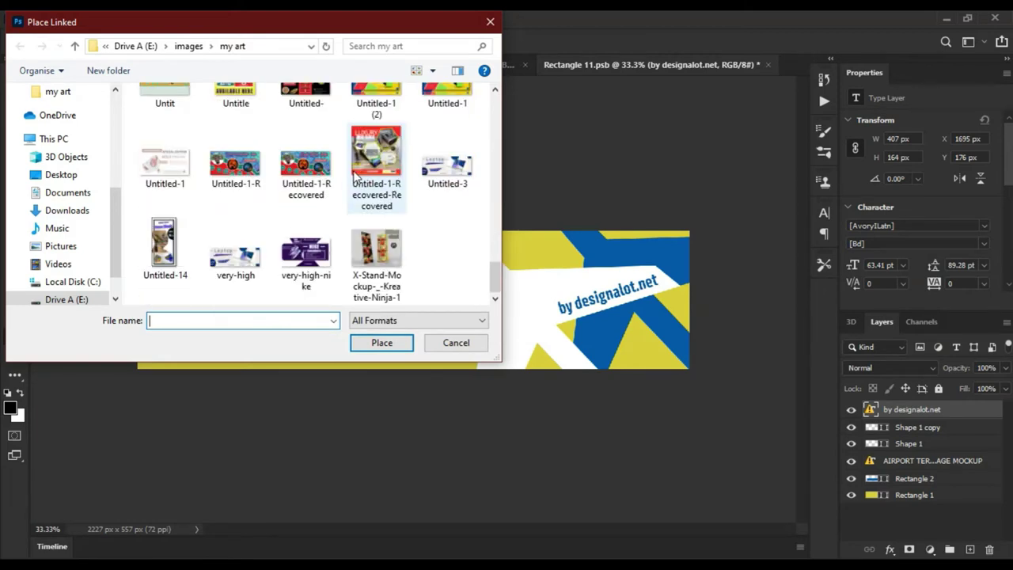
scroll(356, 180, up, 1)
scroll(356, 178, up, 3)
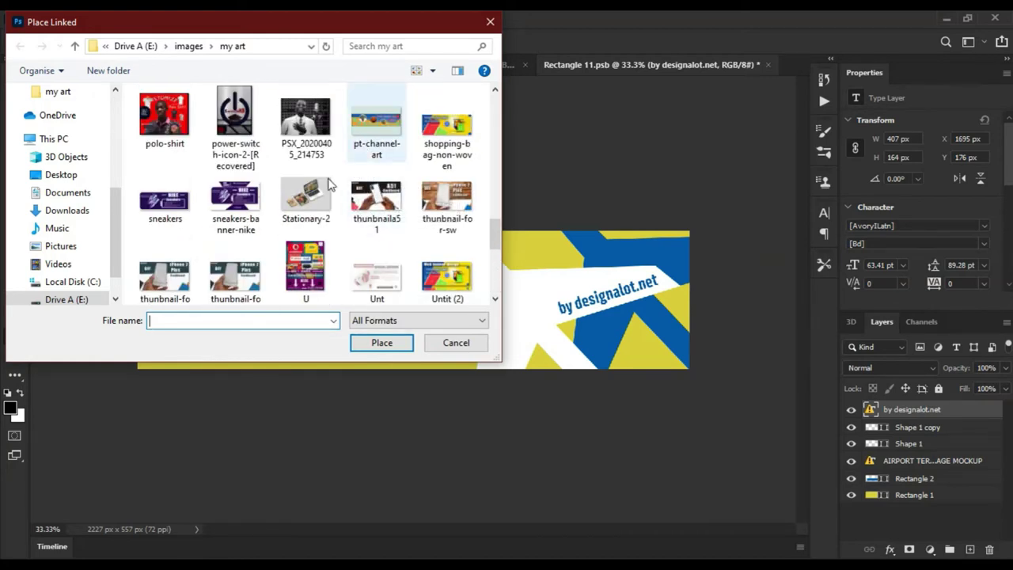
click(376, 127)
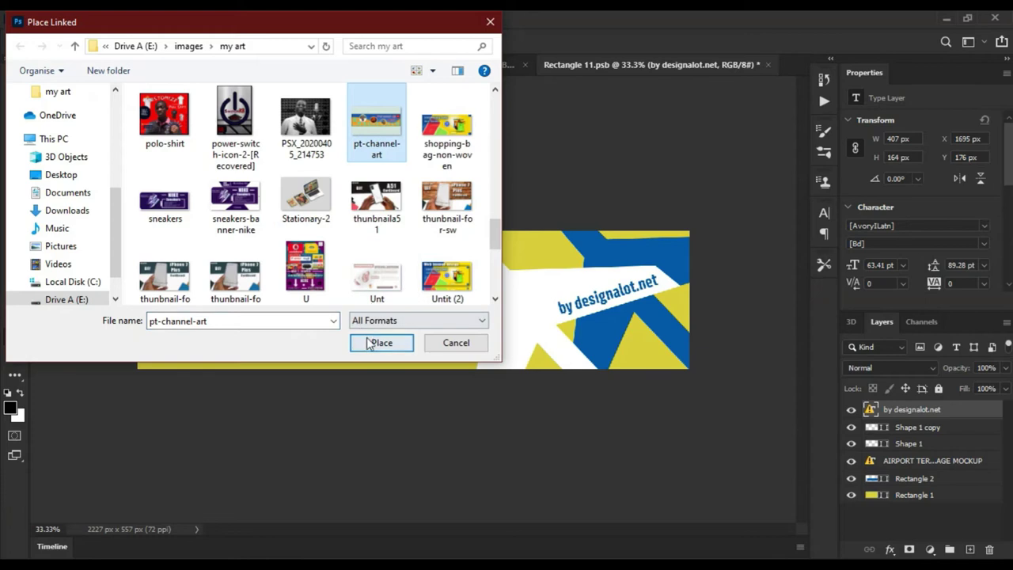
click(378, 342)
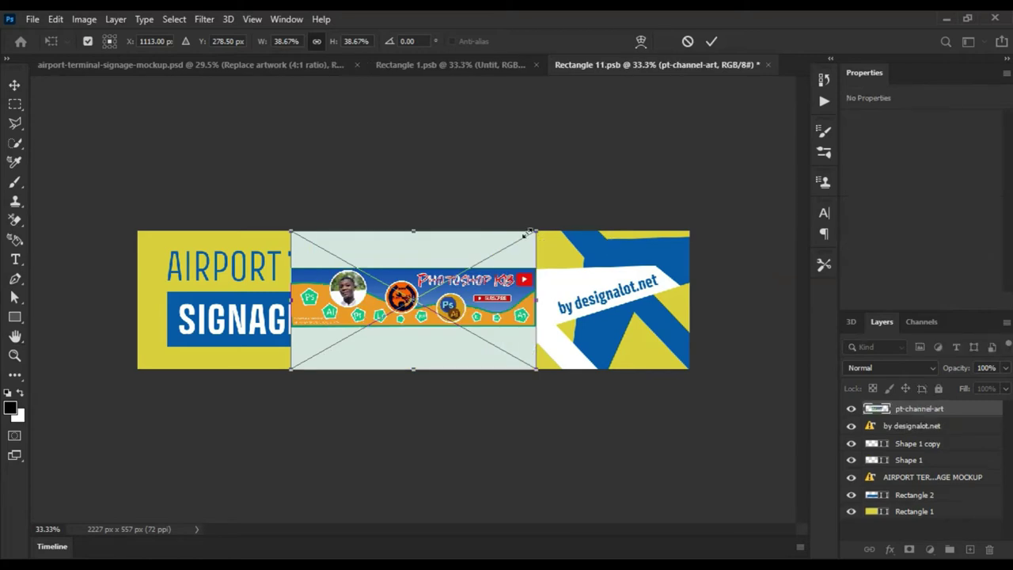
Step: Scale and reposition the Photoshop KB banner with transform handles to cover the sign canvas
mouse_move(537, 231)
mouse_down()
mouse_move(690, 176)
mouse_move(576, 208)
mouse_up()
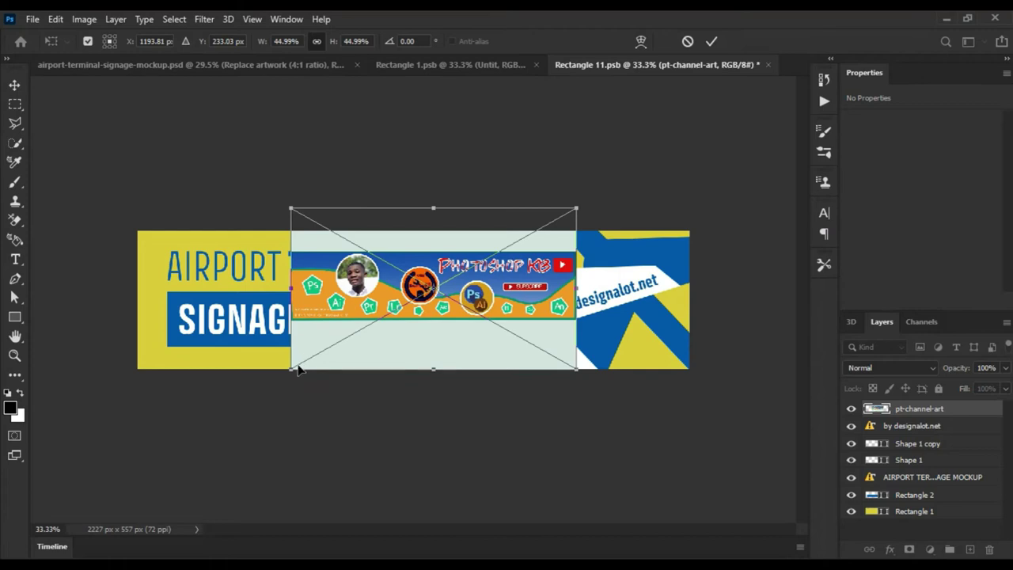
drag(293, 365, 127, 460)
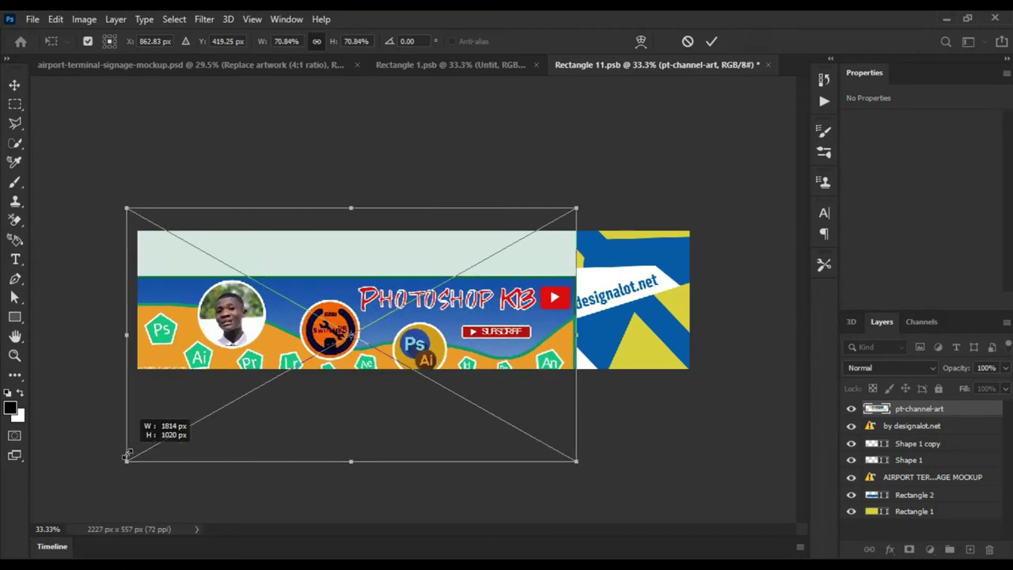
drag(345, 332, 380, 310)
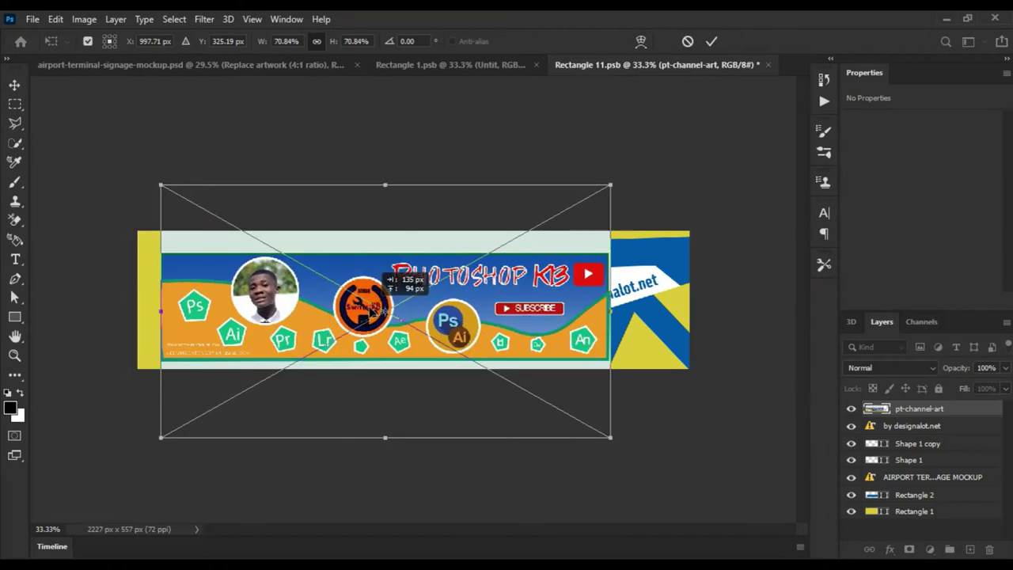
mouse_move(611, 311)
mouse_down()
mouse_move(693, 298)
mouse_move(569, 301)
mouse_up()
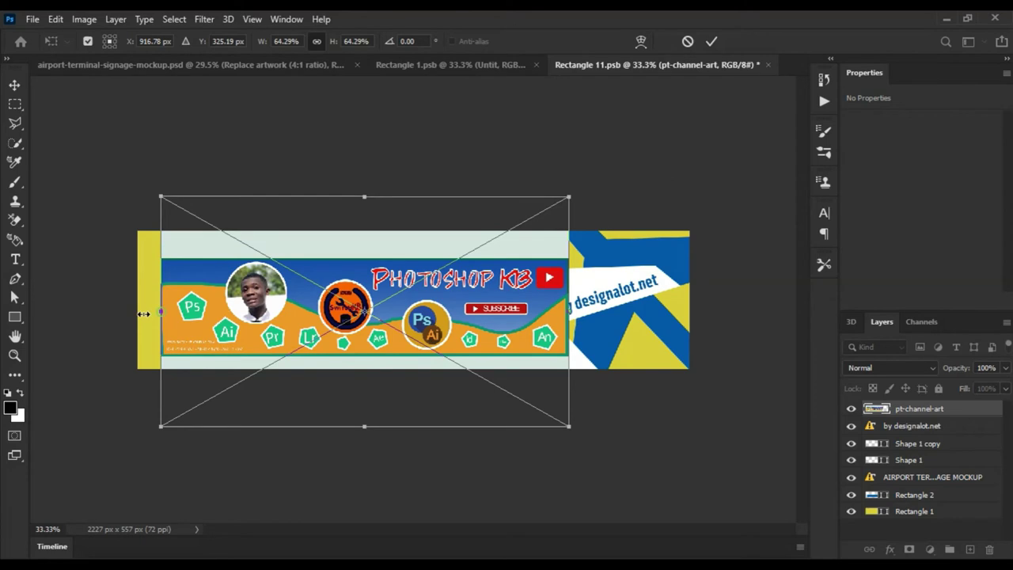
drag(143, 314, 116, 311)
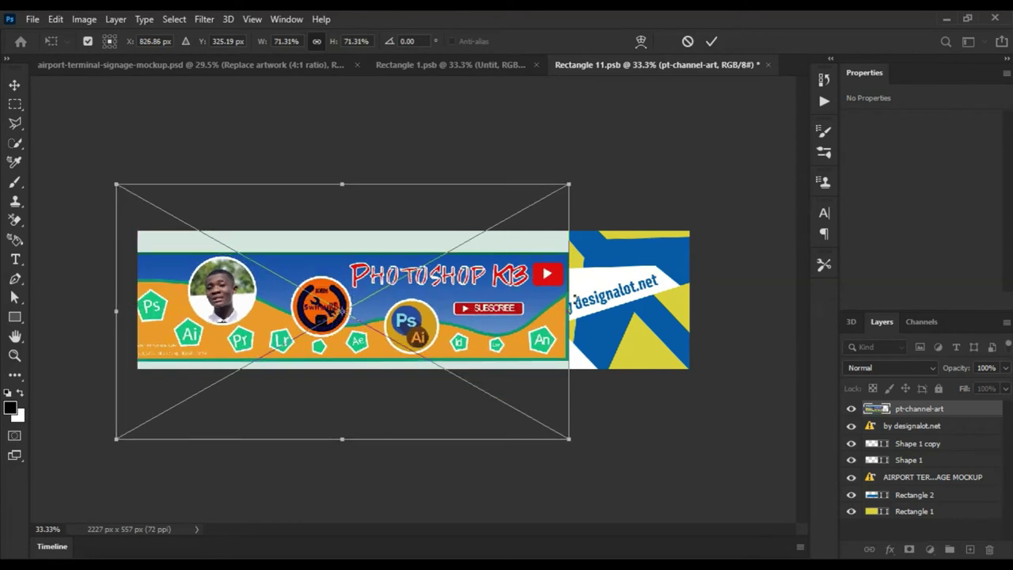
drag(569, 311, 693, 298)
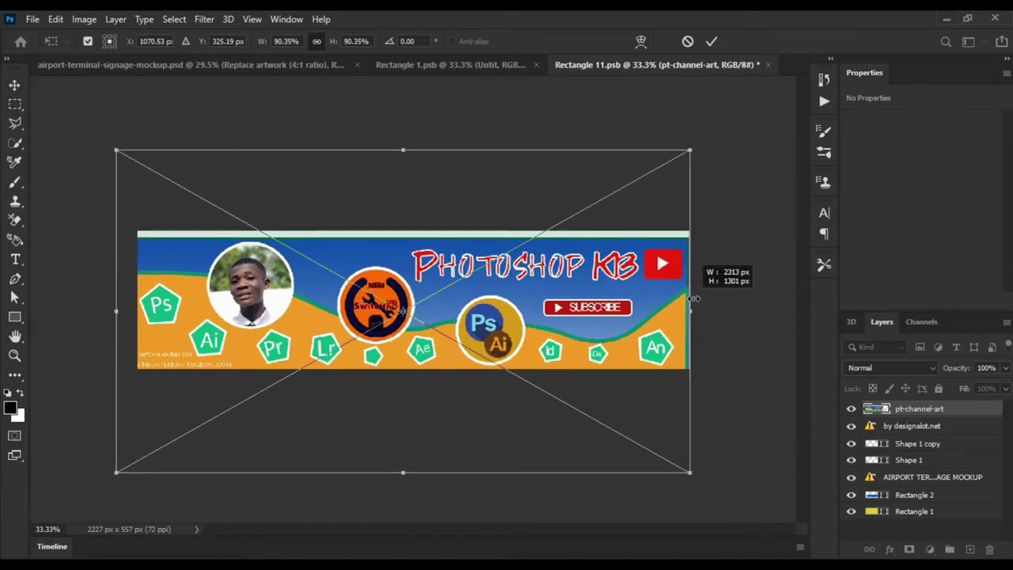
drag(557, 339, 557, 327)
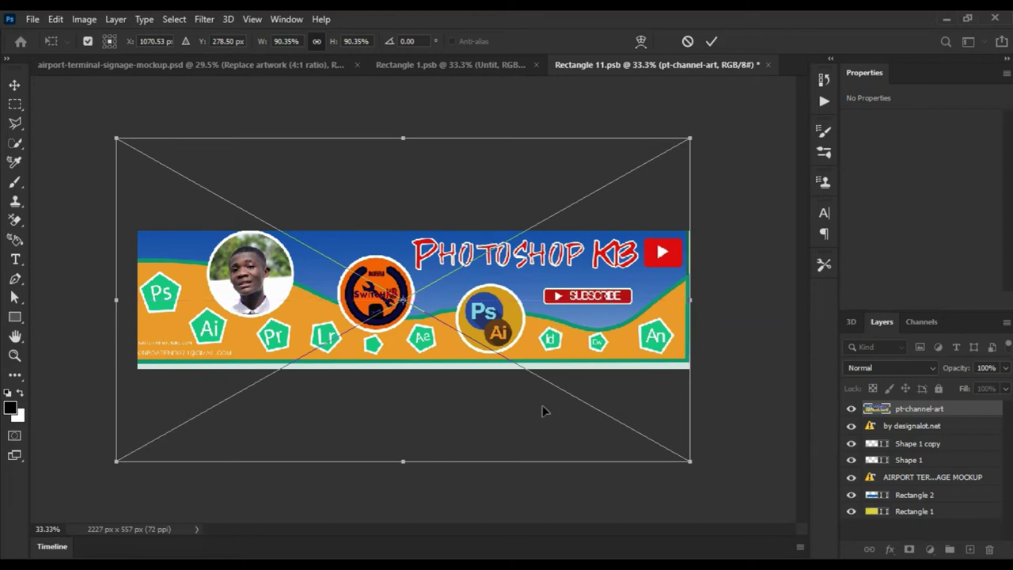
Step: Fine-tune the banner's position with arrow-key nudges and commit the transform at 89.83%
key(Left)
key(Left)
key(Left)
key(Left)
key(Left)
key(Left)
key(Right)
key(Right)
key(Right)
key(Right)
key(Right)
key(Right)
key(Right)
key(Right)
key(Right)
key(Right)
key(Right)
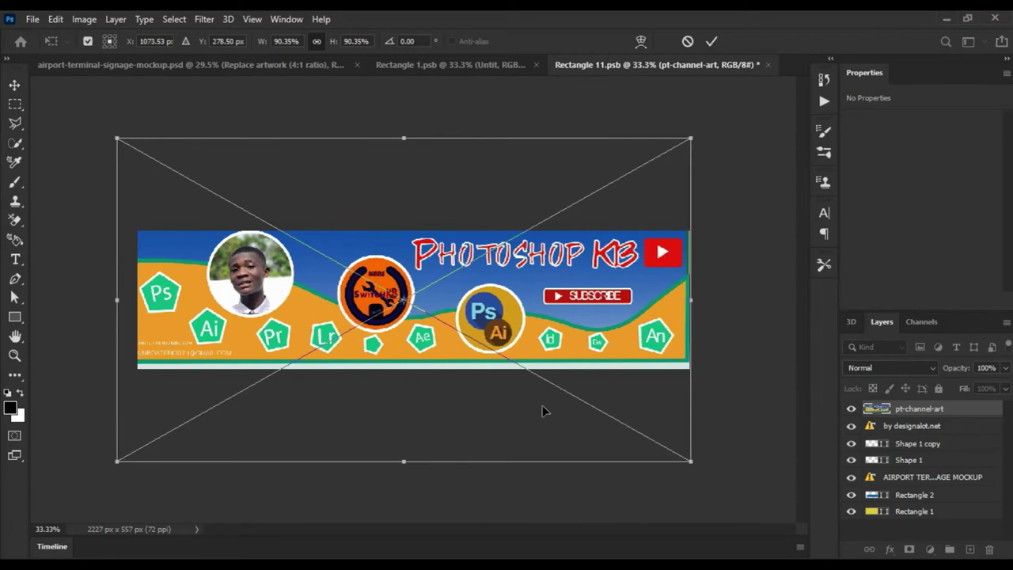
key(Down)
key(Down)
key(Down)
key(Down)
key(Down)
key(Down)
key(Down)
key(Down)
key(Down)
key(Down)
key(Down)
key(Down)
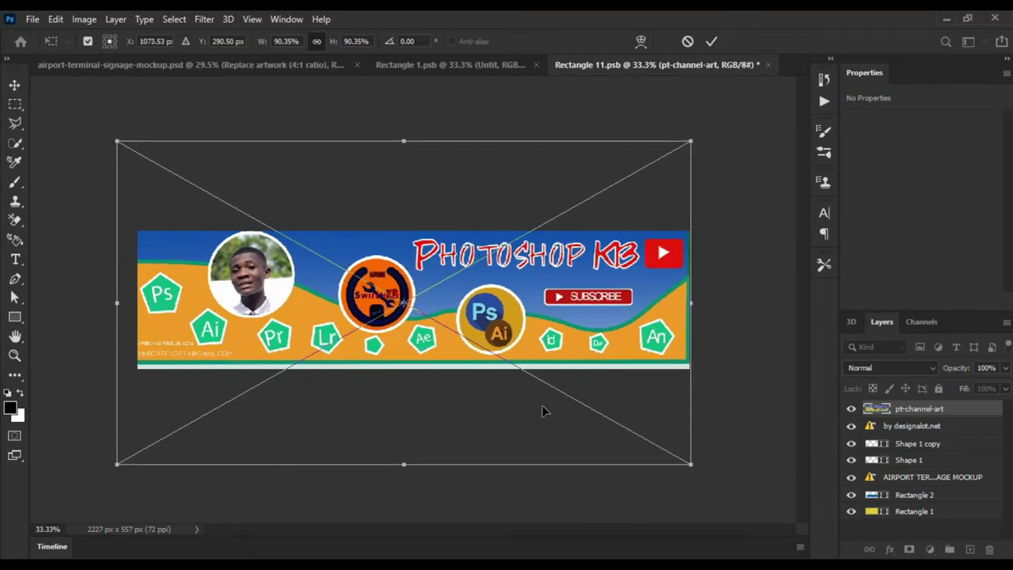
key(Down)
key(Down)
key(Down)
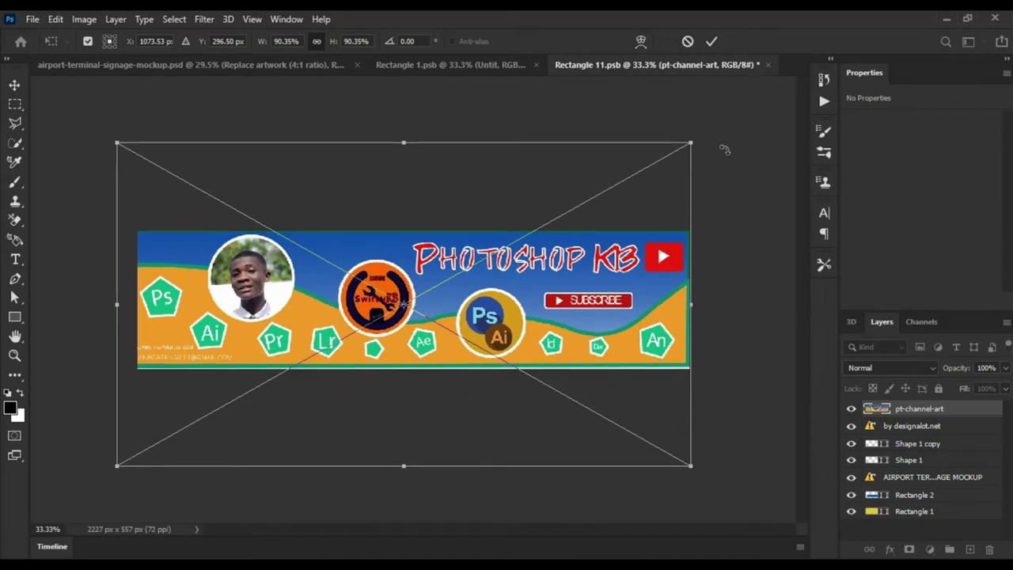
drag(691, 141, 692, 145)
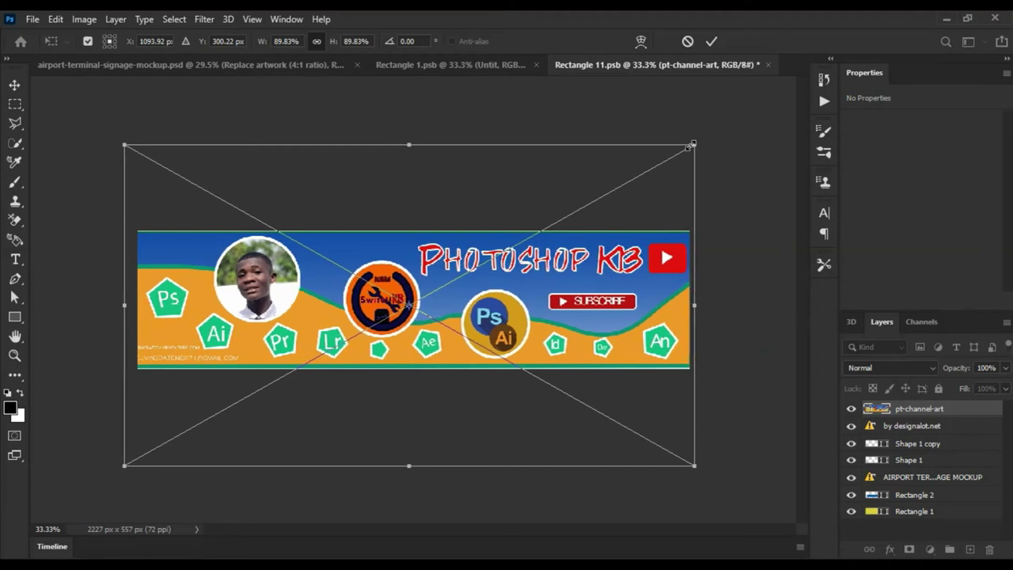
key(Right)
key(Right)
key(Right)
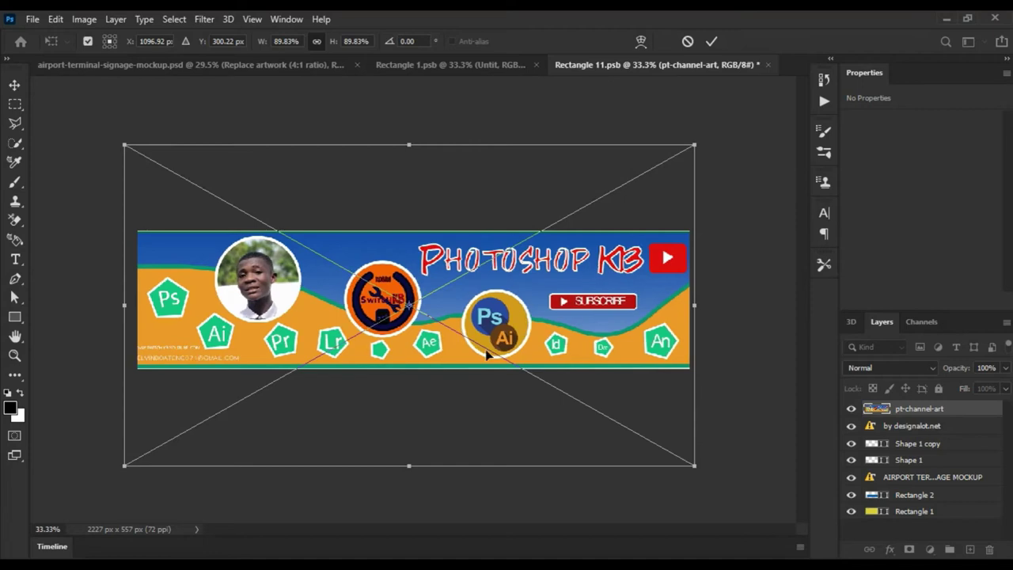
click(711, 42)
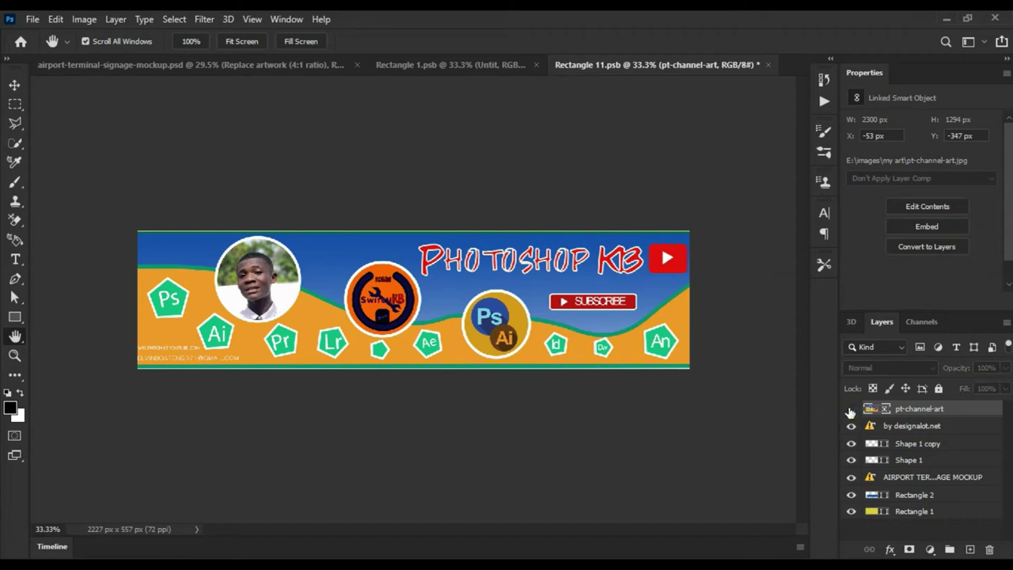
Step: Compare the sign with pt-channel-art hidden and shown, then save Rectangle 11.psb
click(851, 408)
click(851, 408)
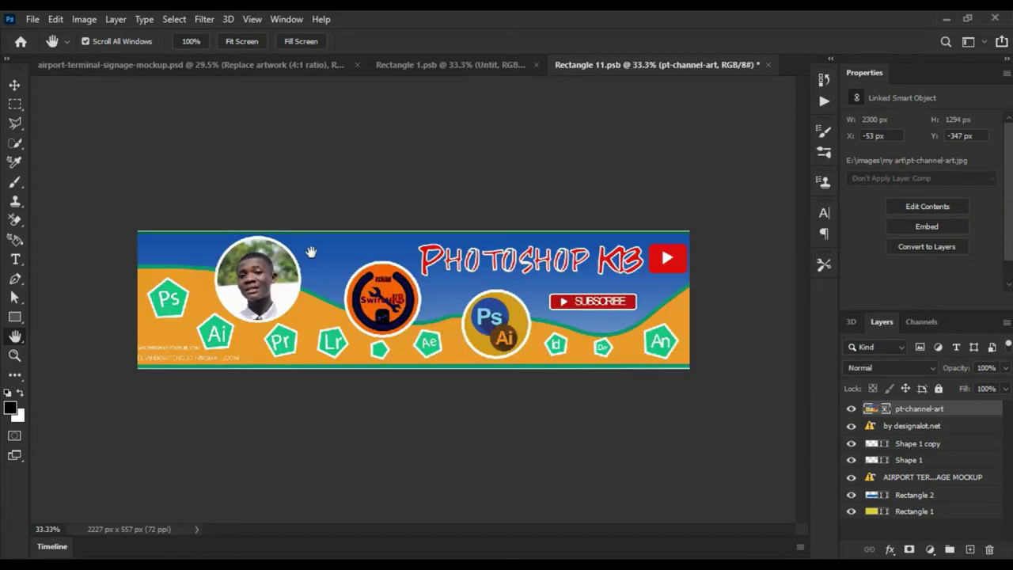
click(30, 18)
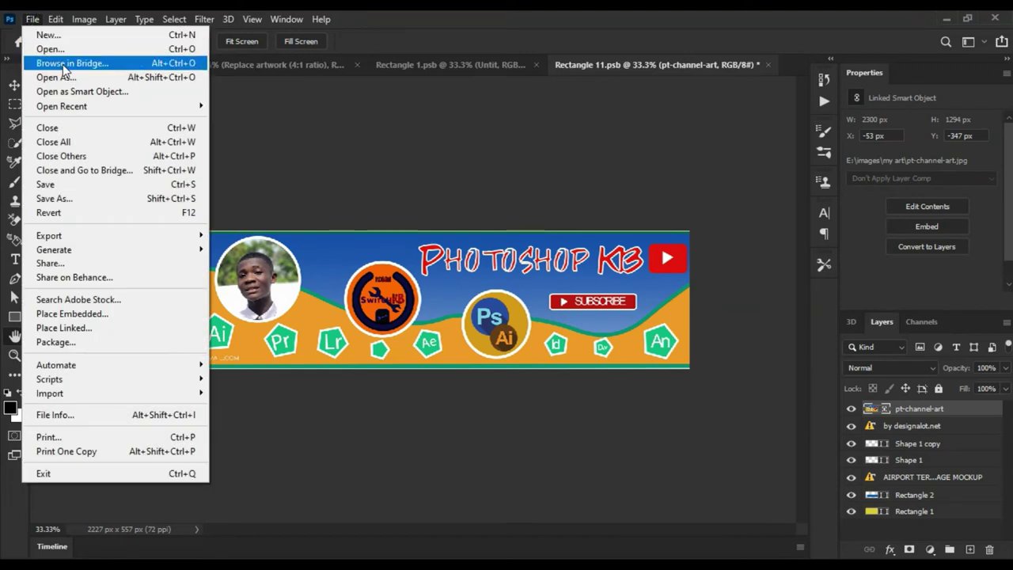
click(91, 184)
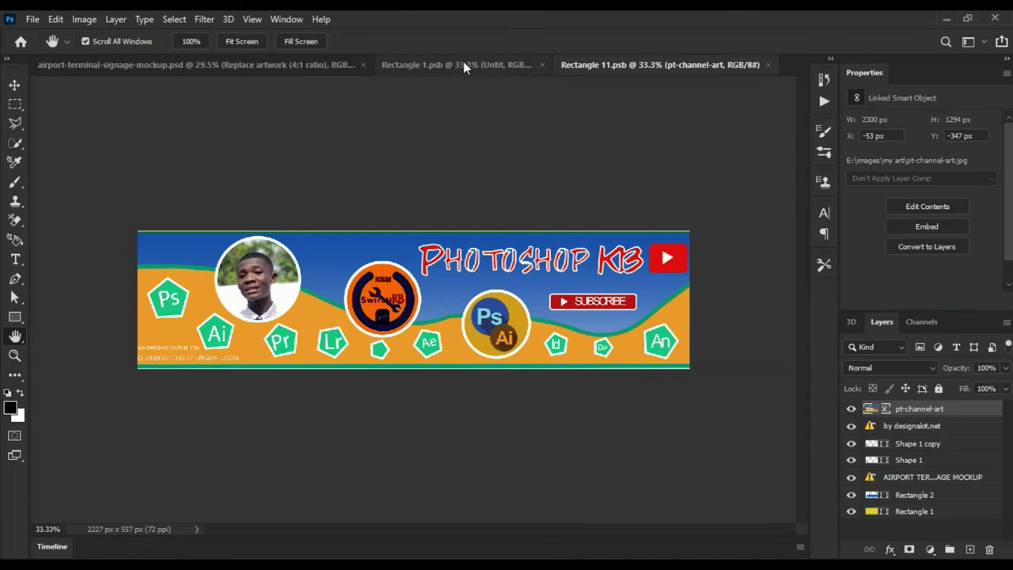
Step: Return to airport-terminal-signage-mockup.psd to see the Photoshop KB banner on the terminal sign
click(432, 68)
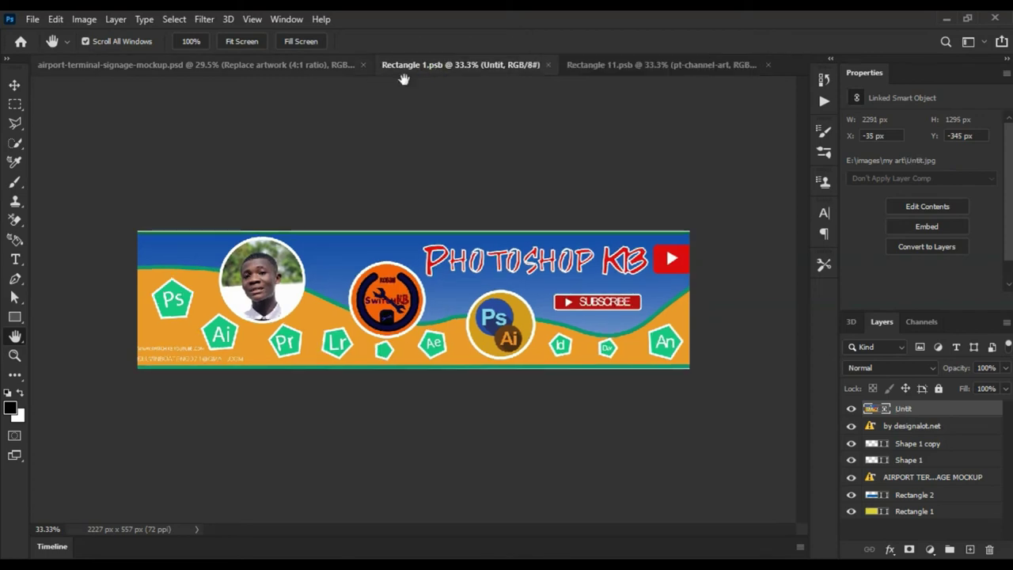
click(330, 65)
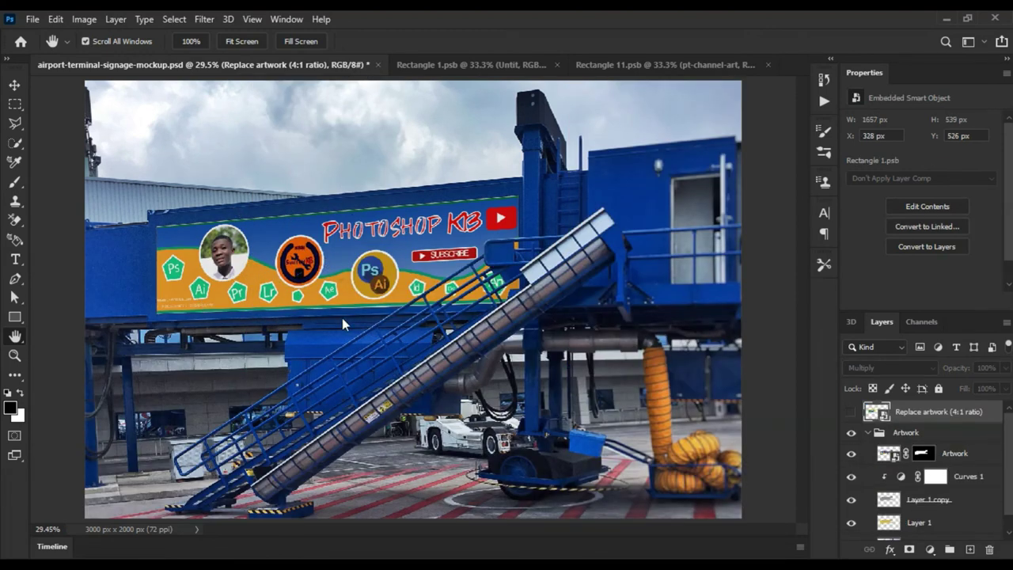
click(14, 355)
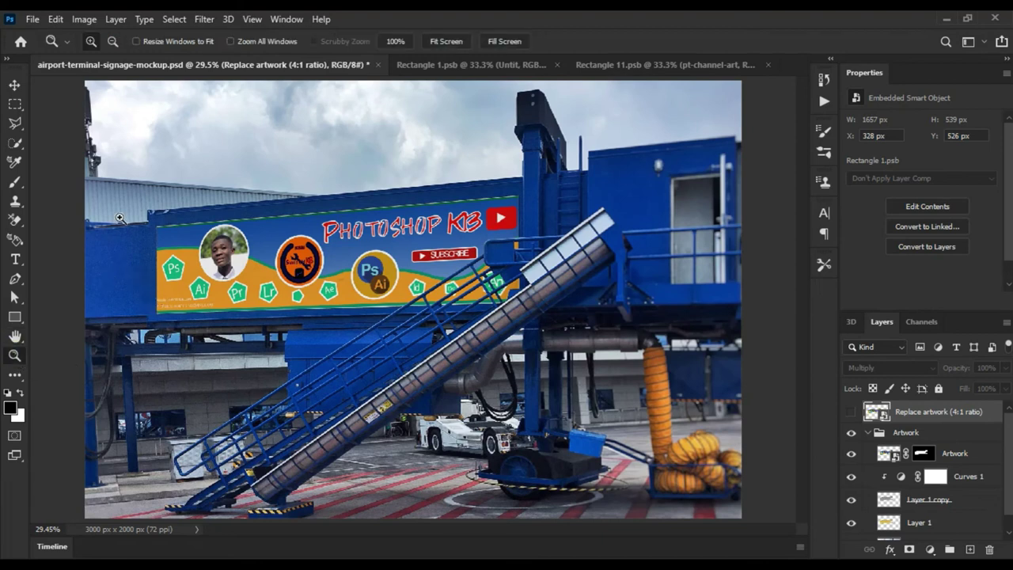
drag(108, 151, 572, 345)
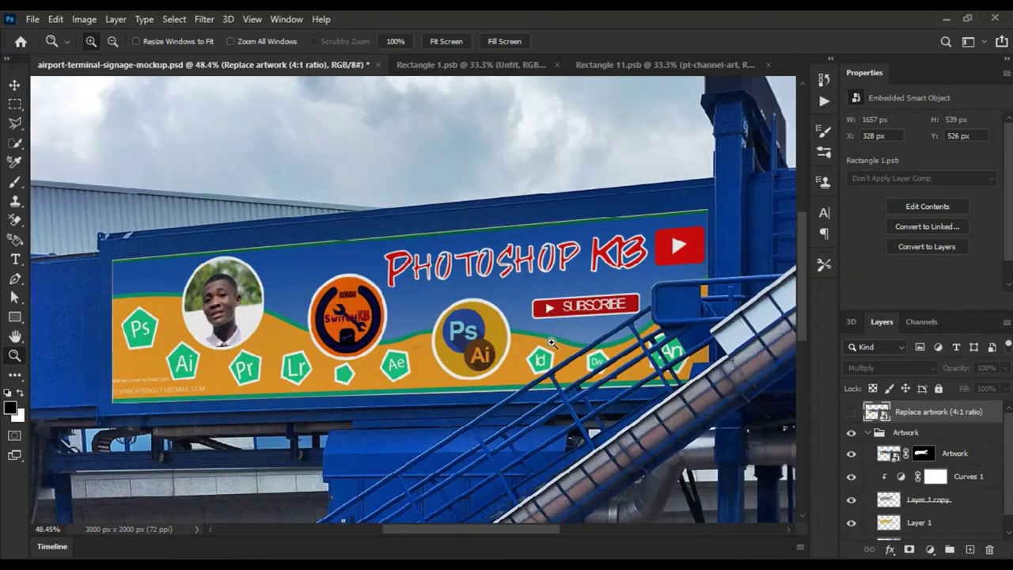
click(14, 338)
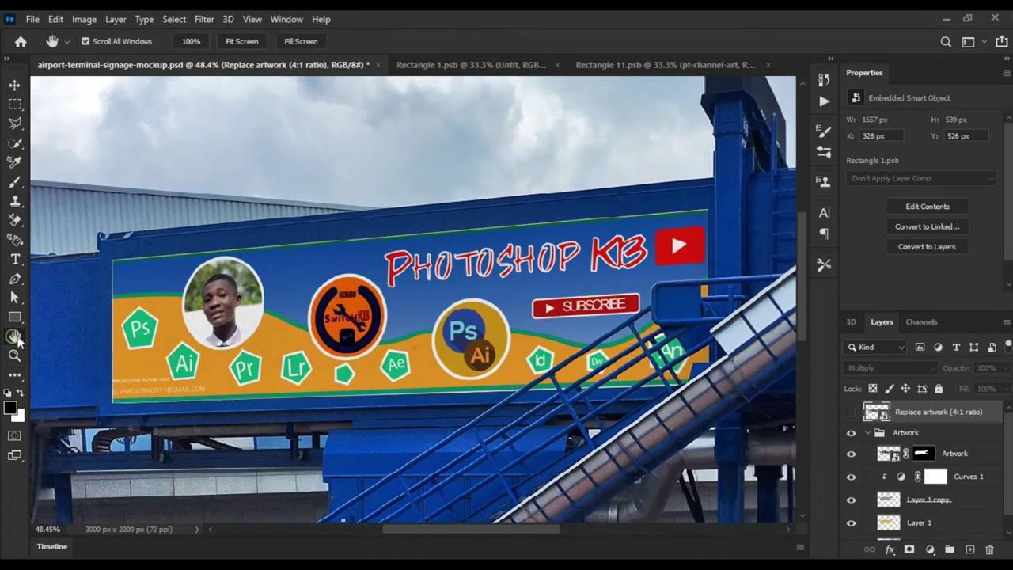
drag(334, 339, 301, 338)
right_click(360, 351)
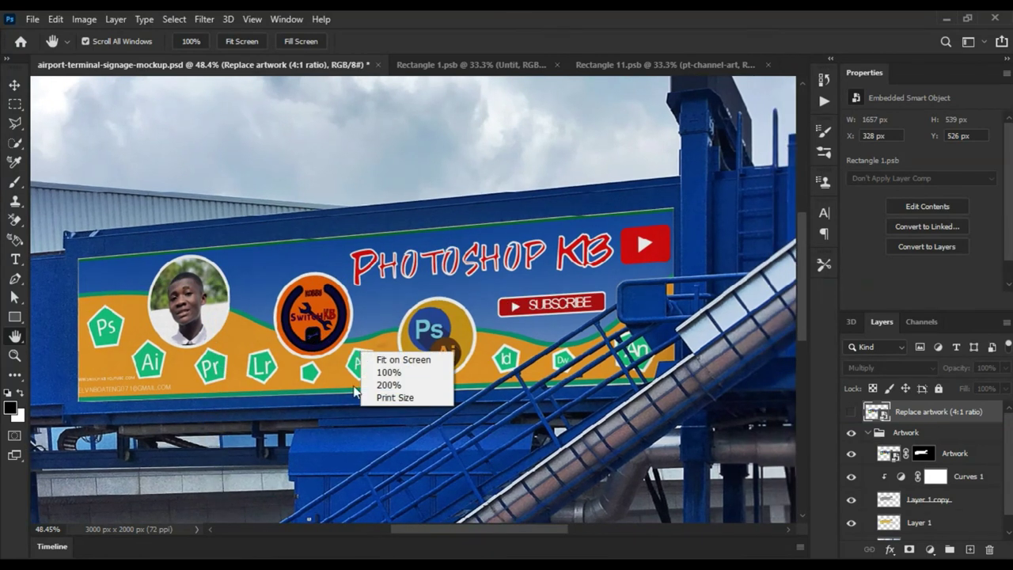
click(394, 359)
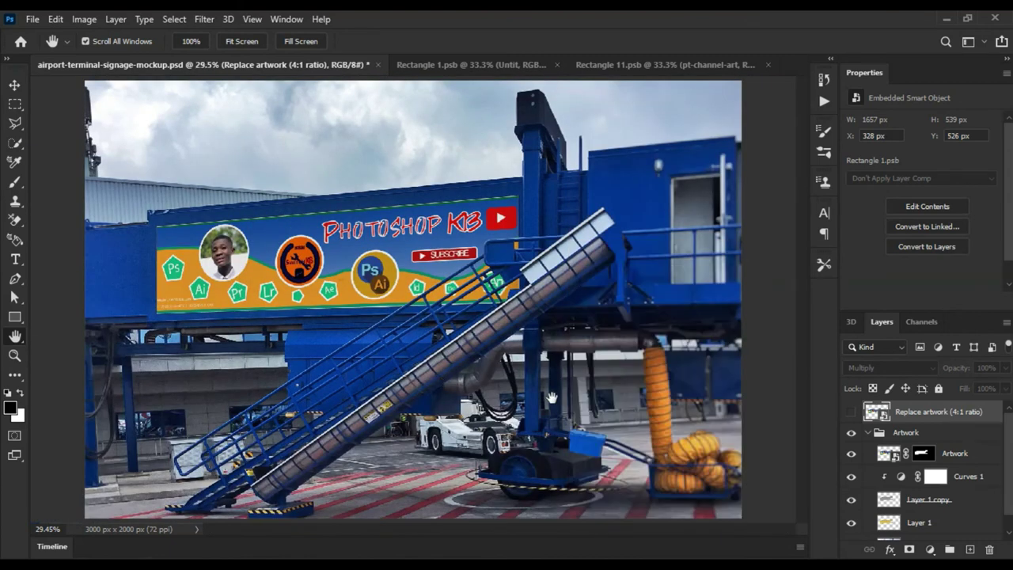